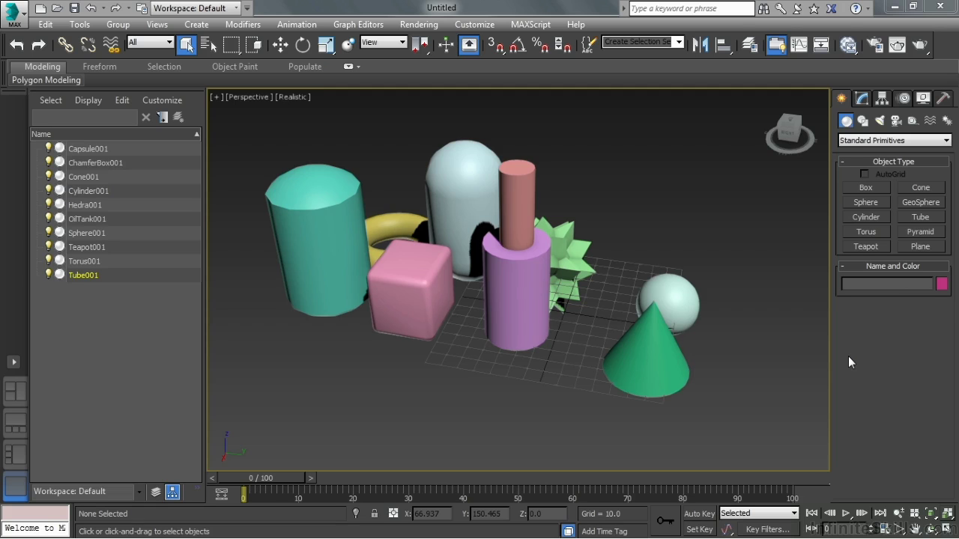
# Select the green cone and switch through the Move, Rotate and Scale tools on it, ending with uniform scaling.
pyautogui.click(645, 379)
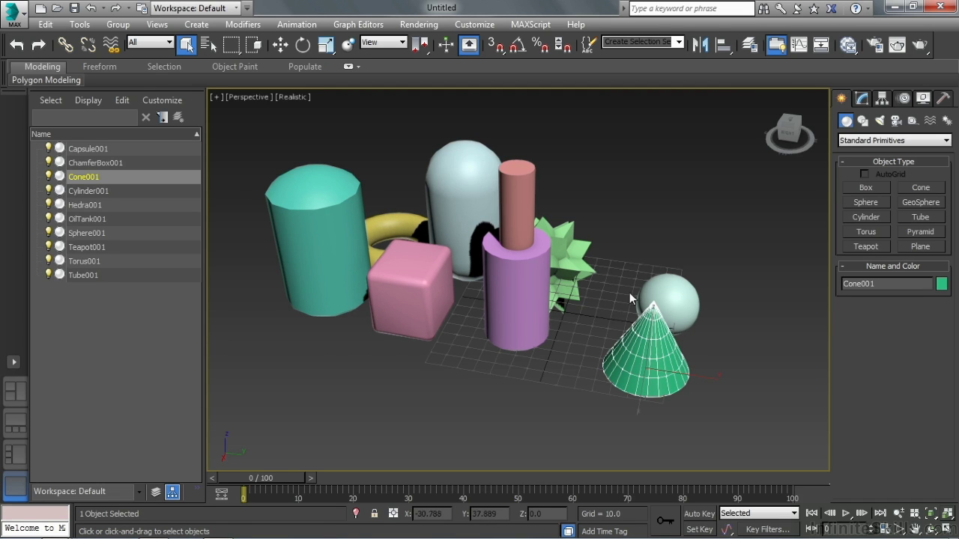
pyautogui.click(280, 45)
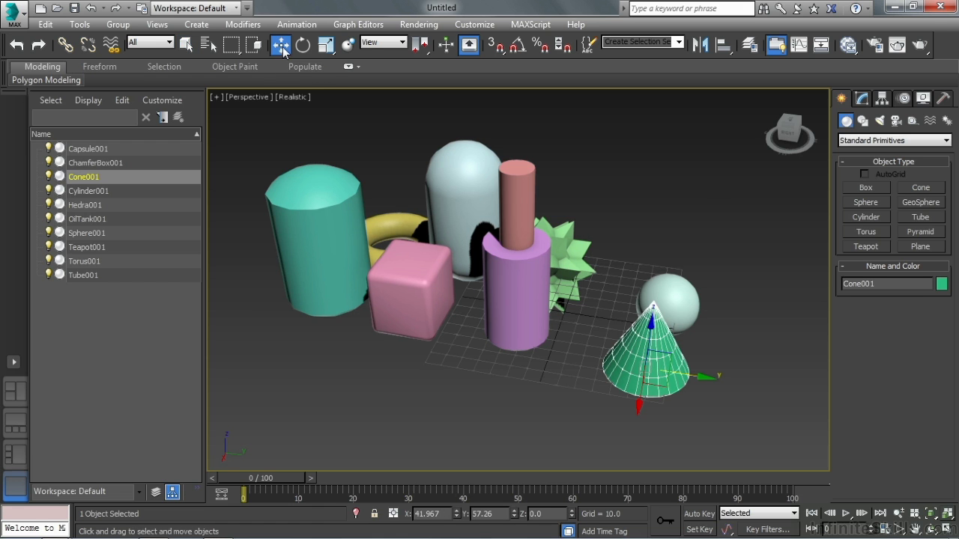
pyautogui.click(302, 46)
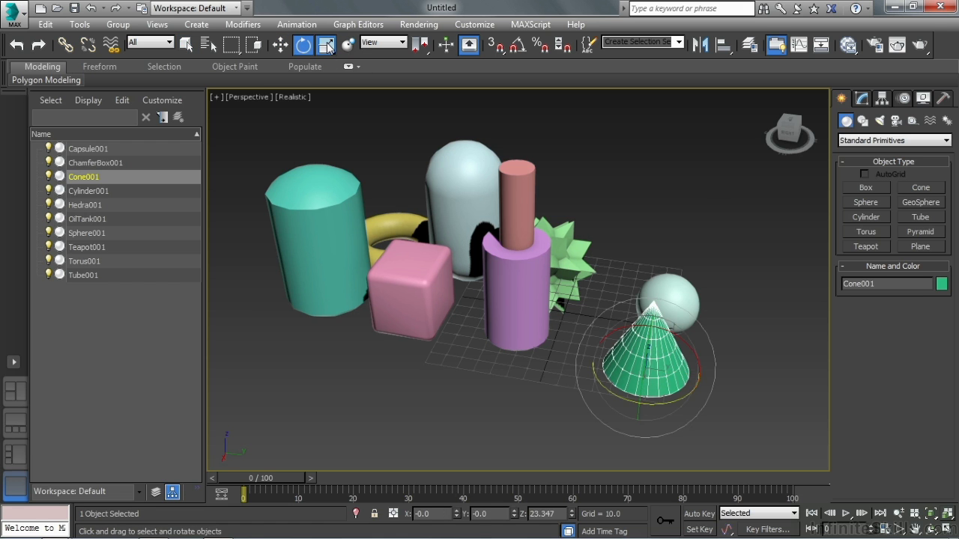
pyautogui.click(326, 45)
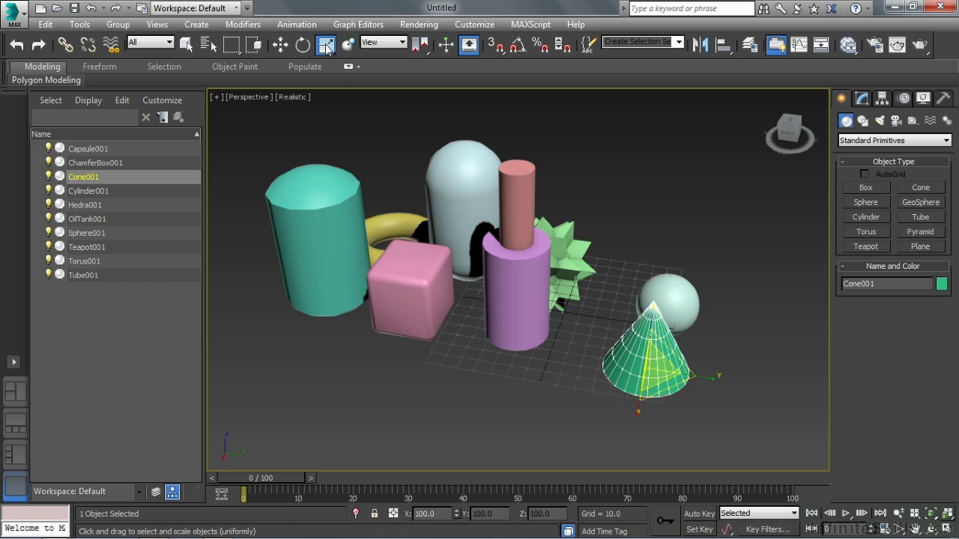
pyautogui.click(326, 46)
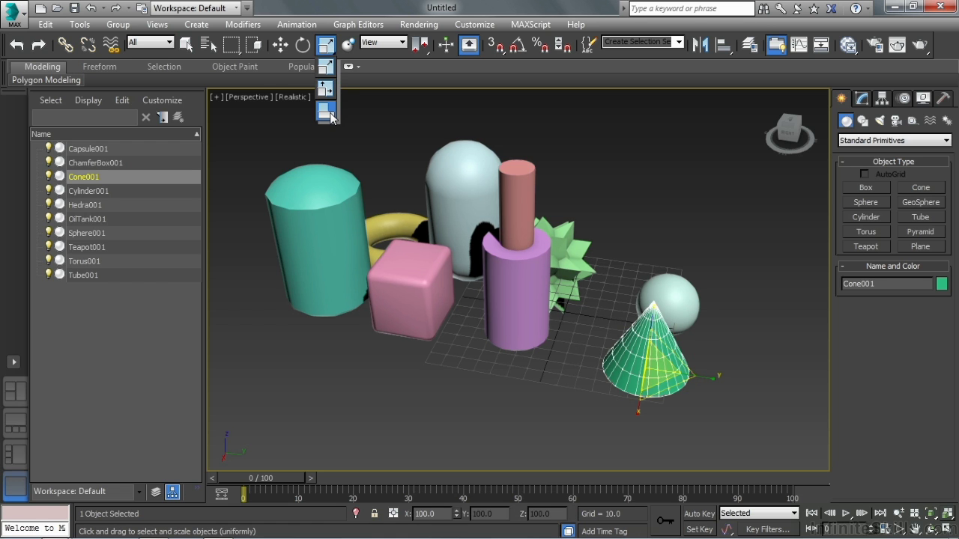
pyautogui.click(331, 70)
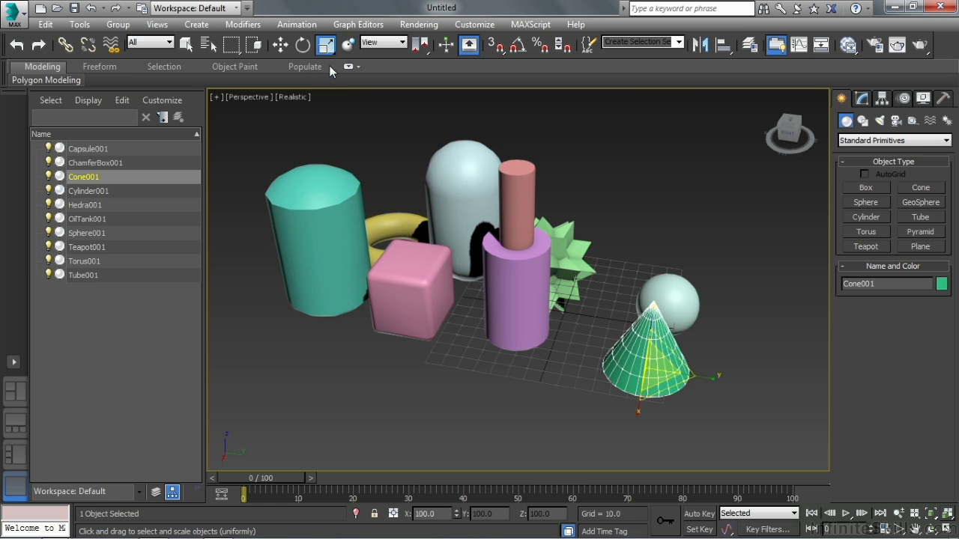
# Try out the scale gizmo on the cone and undo the scaling.
pyautogui.moveTo(627, 347); pyautogui.dragTo(608, 318)
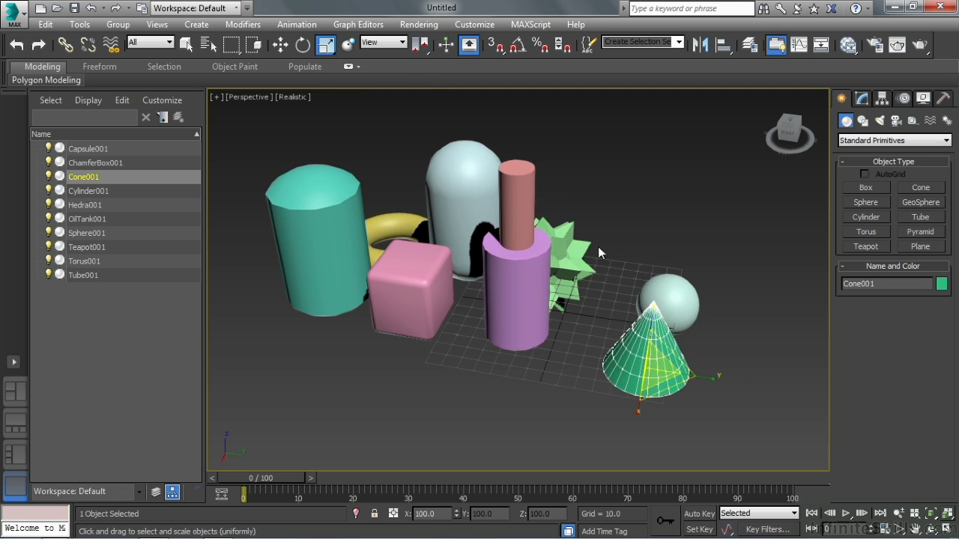
pyautogui.moveTo(656, 311)
pyautogui.mouseDown()
pyautogui.moveTo(646, 248)
pyautogui.moveTo(650, 333)
pyautogui.moveTo(647, 247)
pyautogui.moveTo(653, 316)
pyautogui.mouseUp()
pyautogui.moveTo(708, 380)
pyautogui.mouseDown()
pyautogui.moveTo(749, 377)
pyautogui.moveTo(708, 379)
pyautogui.mouseUp()
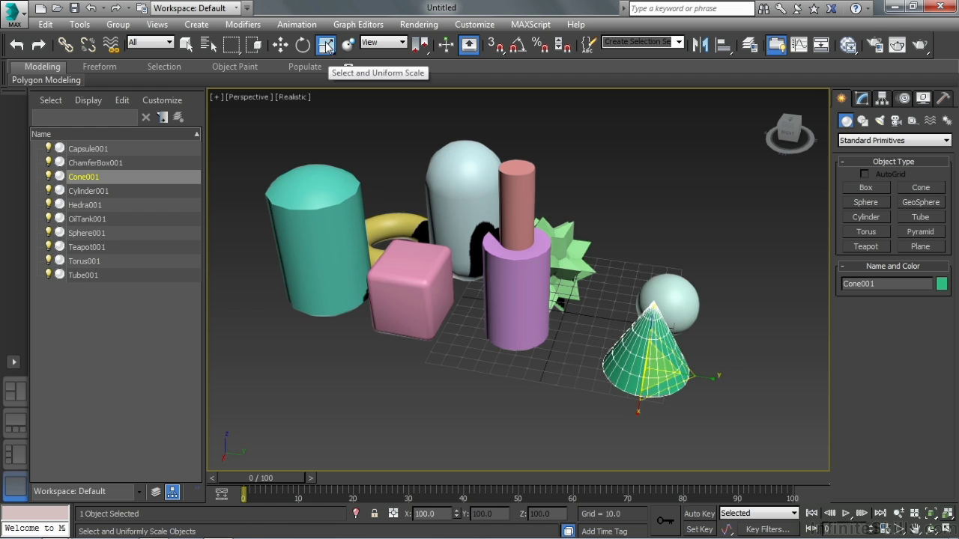
pyautogui.keyDown('alt'); pyautogui.moveTo(741, 325); pyautogui.dragTo(645, 352, button='middle'); pyautogui.keyUp('alt')
pyautogui.moveTo(619, 374); pyautogui.dragTo(615, 320)
pyautogui.hotkey('ctrl', 'z')
# Try moving the cone with the axis and plane handles of the Move gizmo.
pyautogui.click(281, 45)
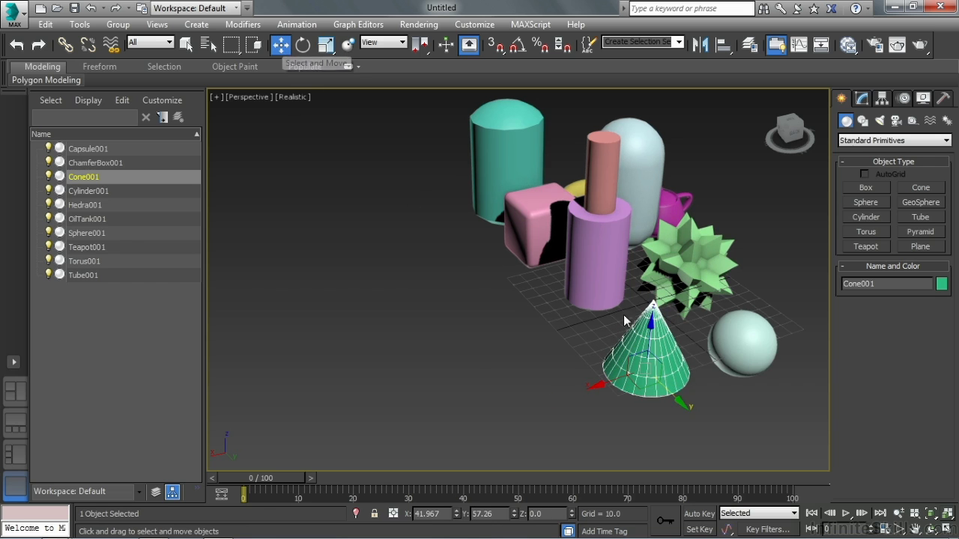
pyautogui.moveTo(643, 371)
pyautogui.mouseDown()
pyautogui.moveTo(524, 374)
pyautogui.moveTo(558, 409)
pyautogui.moveTo(721, 363)
pyautogui.moveTo(543, 378)
pyautogui.moveTo(622, 341)
pyautogui.moveTo(630, 357)
pyautogui.moveTo(551, 323)
pyautogui.moveTo(623, 337)
pyautogui.moveTo(596, 347)
pyautogui.moveTo(630, 357)
pyautogui.mouseUp()
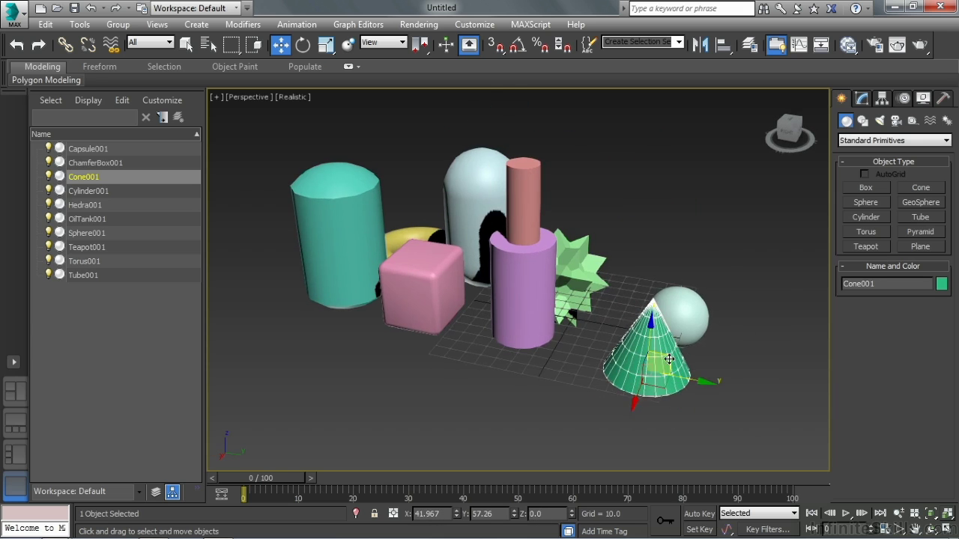
pyautogui.moveTo(659, 374); pyautogui.dragTo(667, 319)
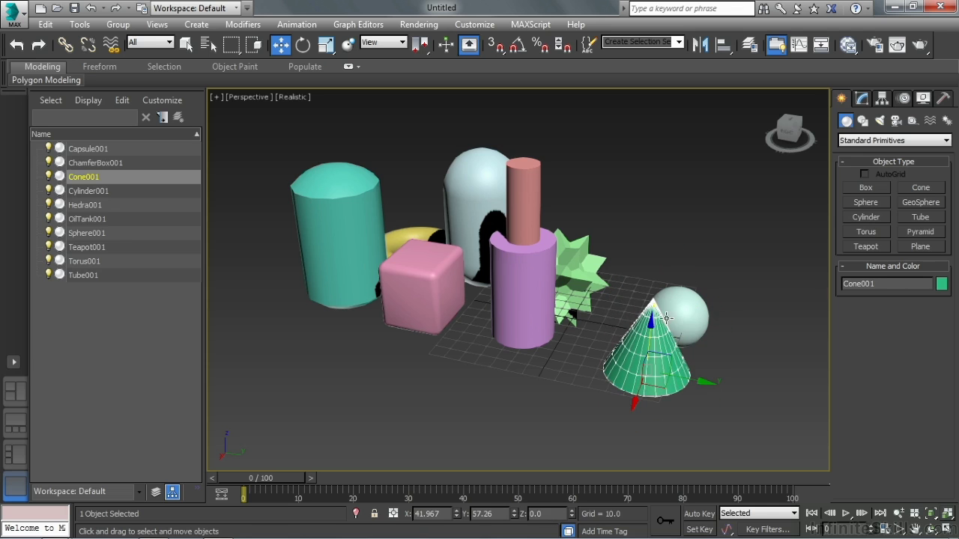
# Try rotating the cone around its individual axes and freely with the Rotate gizmo until it is tipped over.
pyautogui.click(302, 45)
pyautogui.keyDown('alt'); pyautogui.moveTo(697, 348); pyautogui.dragTo(622, 362, button='middle'); pyautogui.keyUp('alt')
pyautogui.scroll(4, 642, 369)
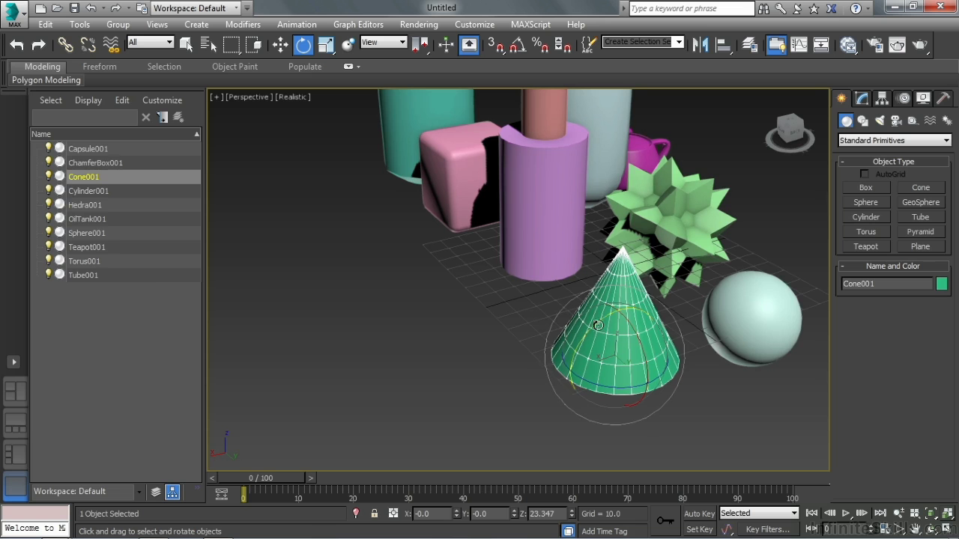
pyautogui.moveTo(637, 336); pyautogui.dragTo(591, 384)
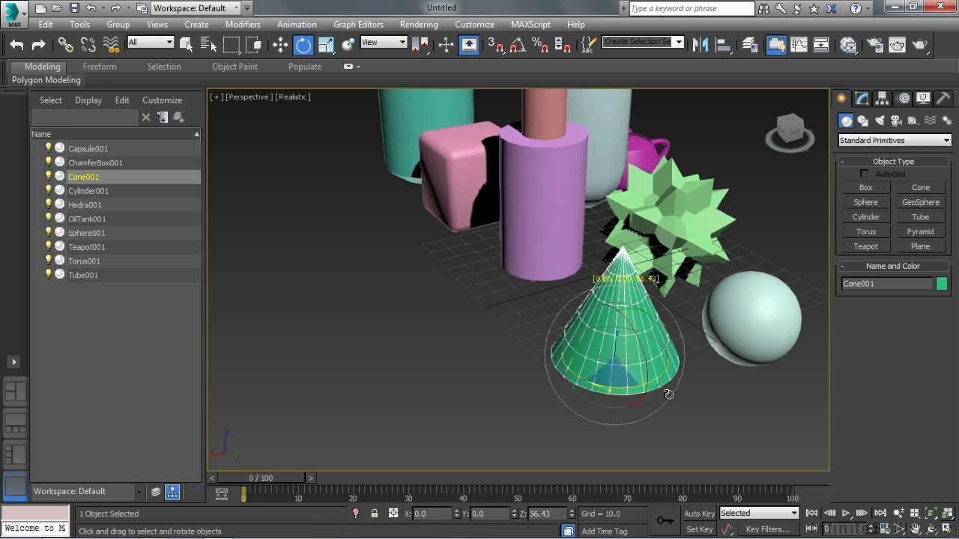
pyautogui.moveTo(612, 358)
pyautogui.mouseDown()
pyautogui.moveTo(638, 331)
pyautogui.moveTo(591, 365)
pyautogui.moveTo(613, 360)
pyautogui.mouseUp()
pyautogui.moveTo(676, 390)
pyautogui.mouseDown()
pyautogui.moveTo(664, 409)
pyautogui.moveTo(678, 383)
pyautogui.moveTo(643, 439)
pyautogui.moveTo(690, 392)
pyautogui.moveTo(678, 385)
pyautogui.mouseUp()
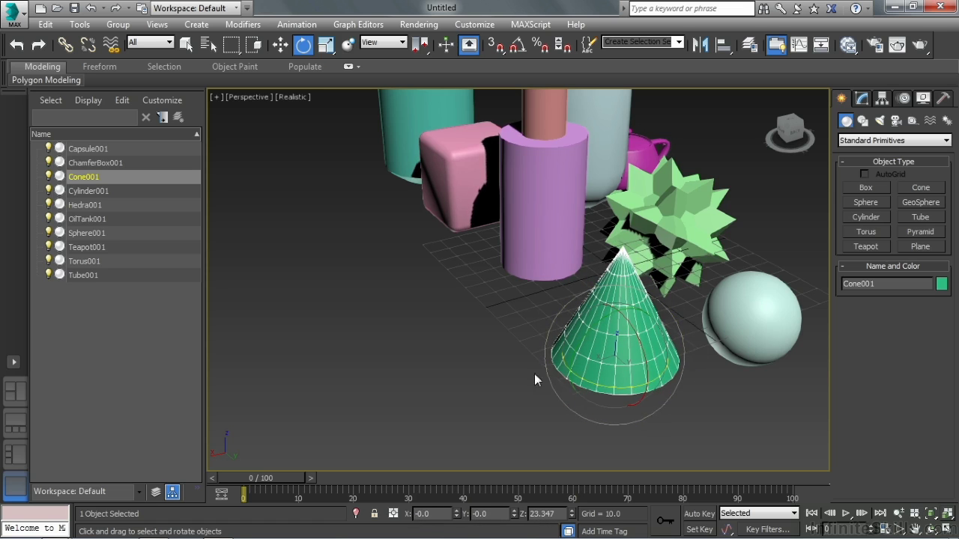
pyautogui.moveTo(547, 379); pyautogui.dragTo(544, 338)
pyautogui.moveTo(611, 361); pyautogui.dragTo(558, 362)
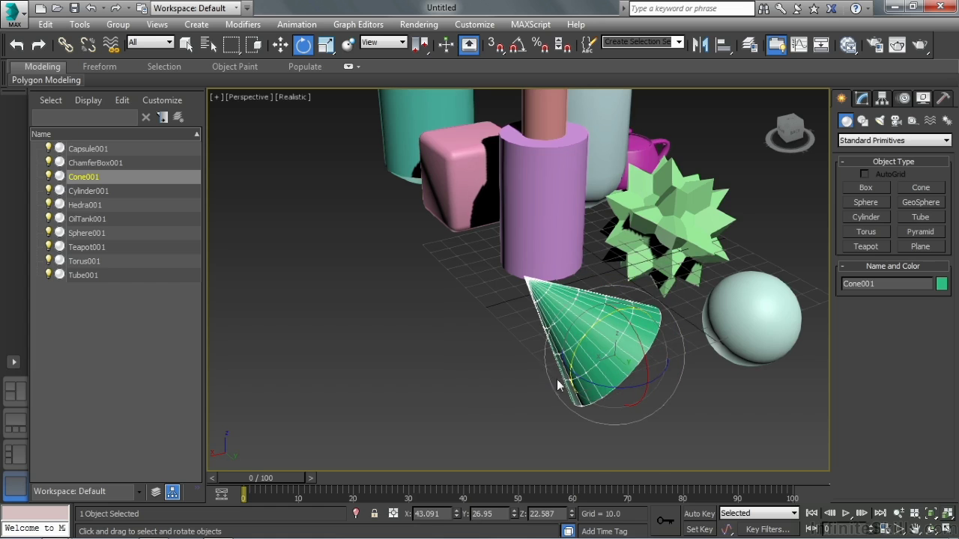
# Reset the cone's X, Y and Z rotation to 0.
pyautogui.rightClick(456, 514)
pyautogui.rightClick(514, 514)
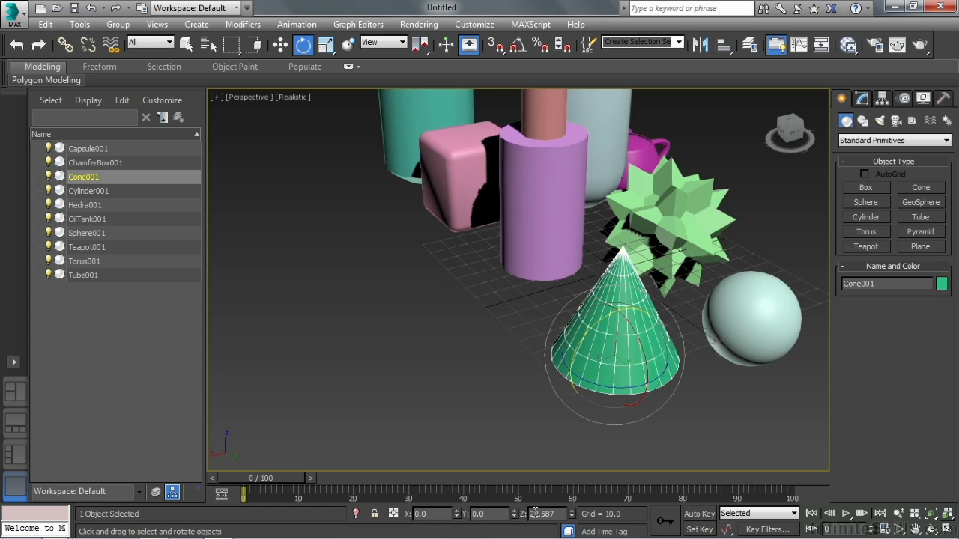
pyautogui.rightClick(572, 514)
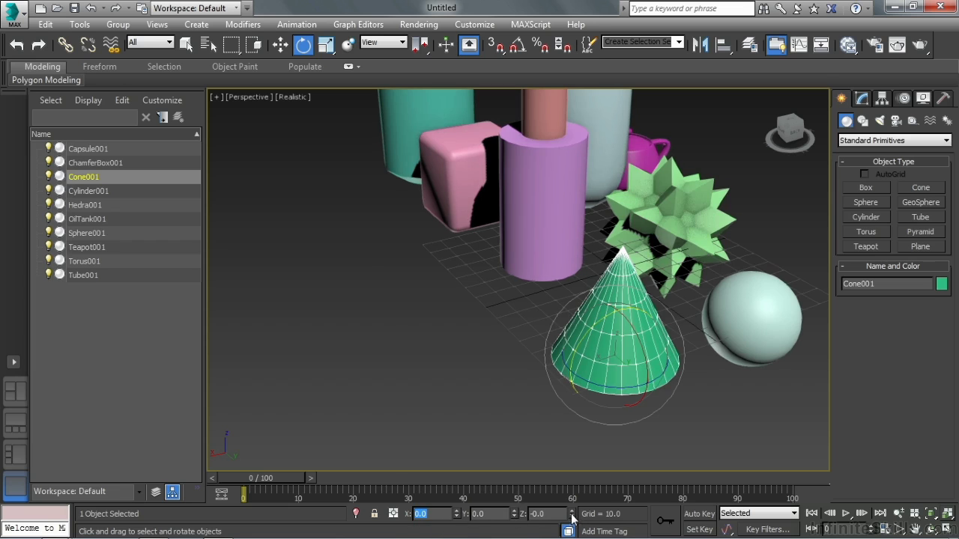
# Try moving the cone across the ground plane in the Perspective view and cancel the move.
pyautogui.press('w')
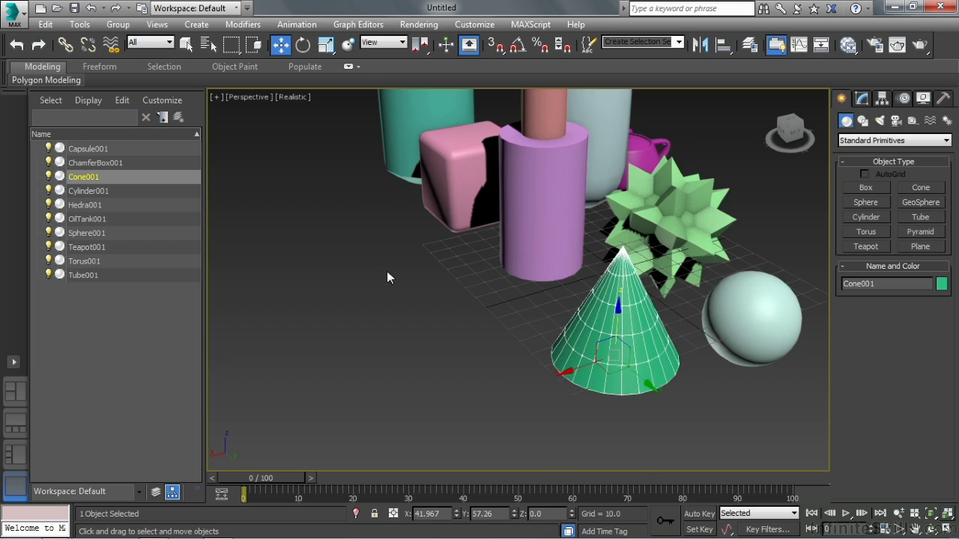
pyautogui.keyDown('alt'); pyautogui.moveTo(577, 337); pyautogui.dragTo(583, 337, button='middle'); pyautogui.keyUp('alt')
pyautogui.moveTo(625, 373); pyautogui.dragTo(580, 323)
pyautogui.rightClick(580, 322)
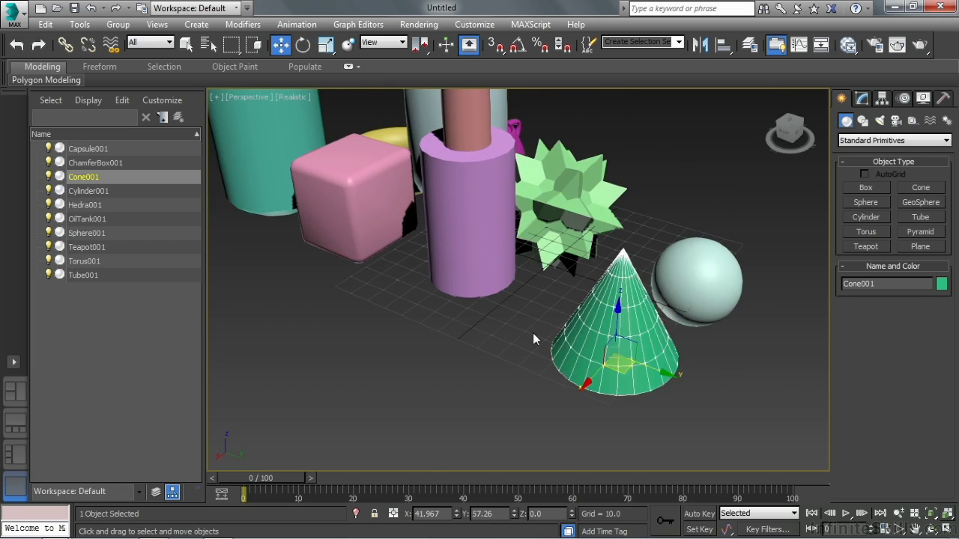
# Switch to a wireframe Top view and move the cone to the origin at X 0, Y 0.
pyautogui.press('t')
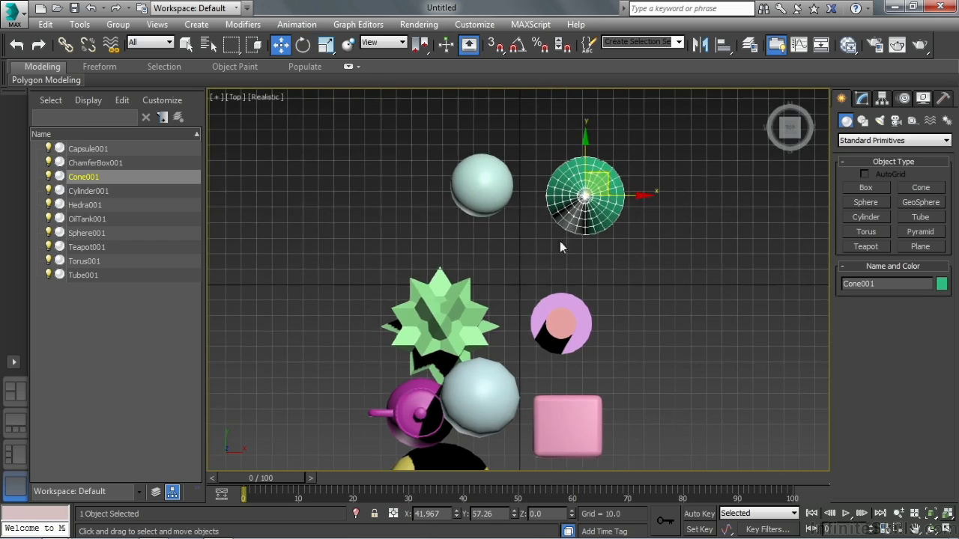
pyautogui.click(269, 96)
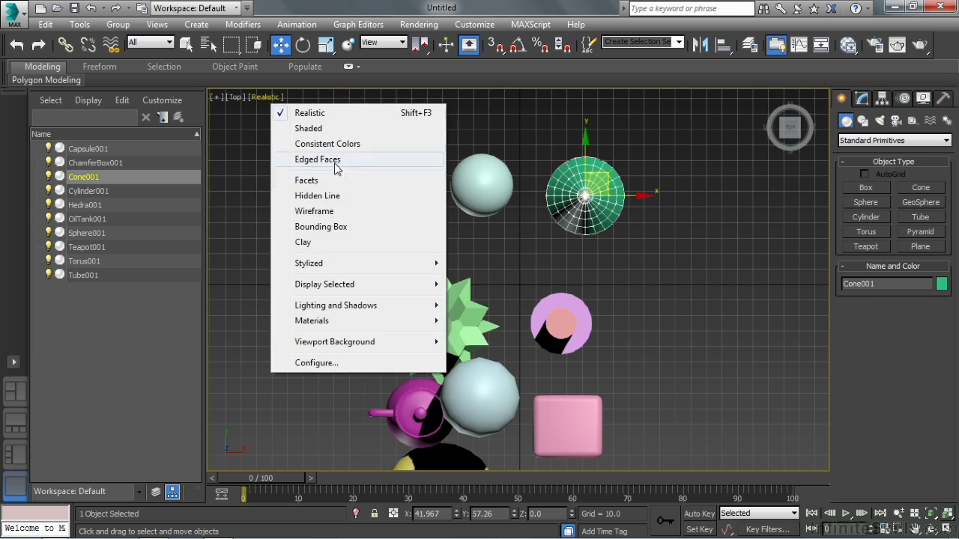
pyautogui.click(314, 214)
pyautogui.moveTo(601, 170); pyautogui.dragTo(537, 258)
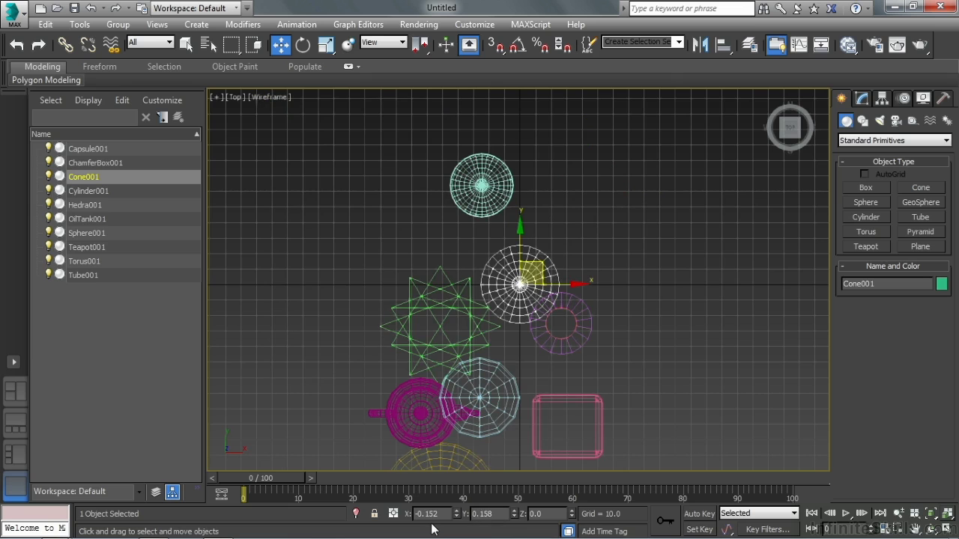
pyautogui.rightClick(457, 514)
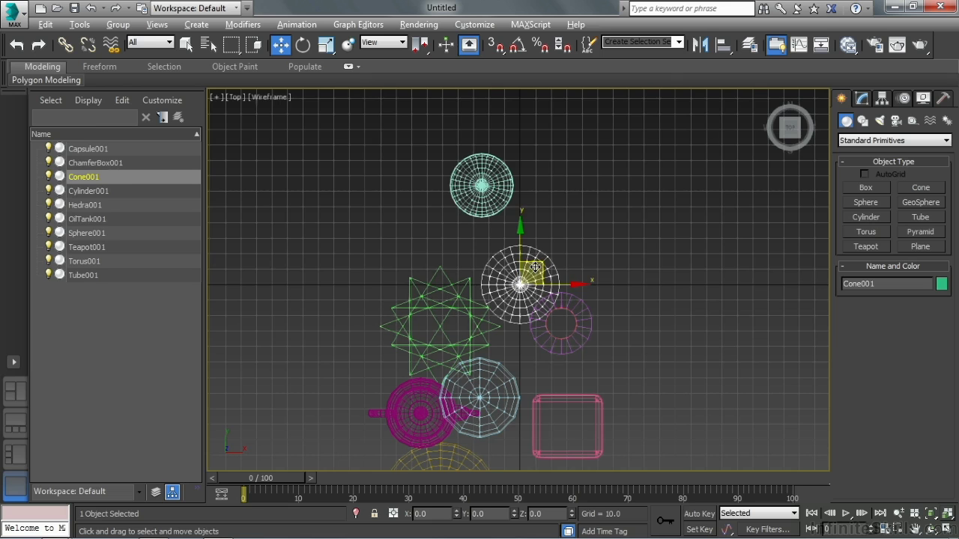
# Return to the four-viewport layout and set the active Top viewport to an angled Perspective view with Realistic shading.
pyautogui.hotkey('alt', 'w')
pyautogui.click(550, 290)
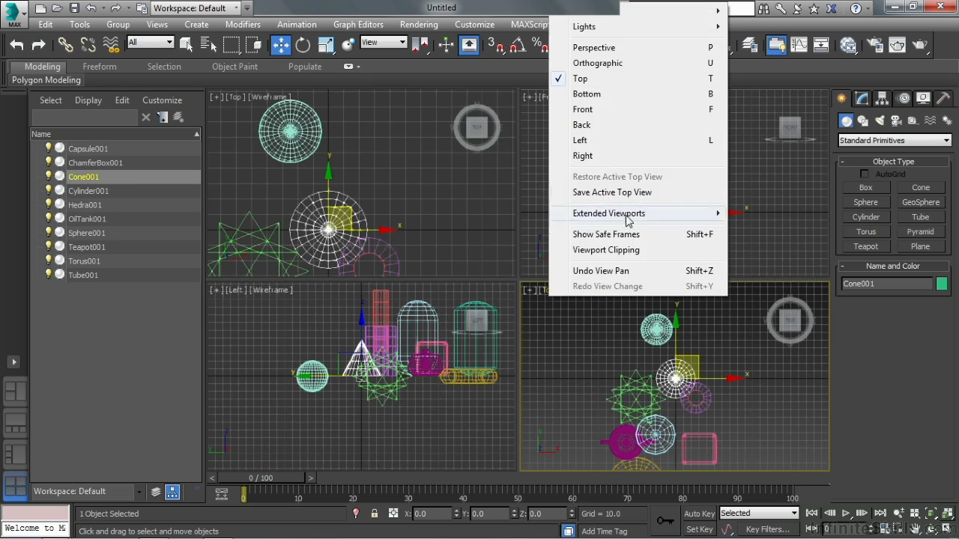
pyautogui.click(611, 47)
pyautogui.click(610, 290)
pyautogui.click(664, 41)
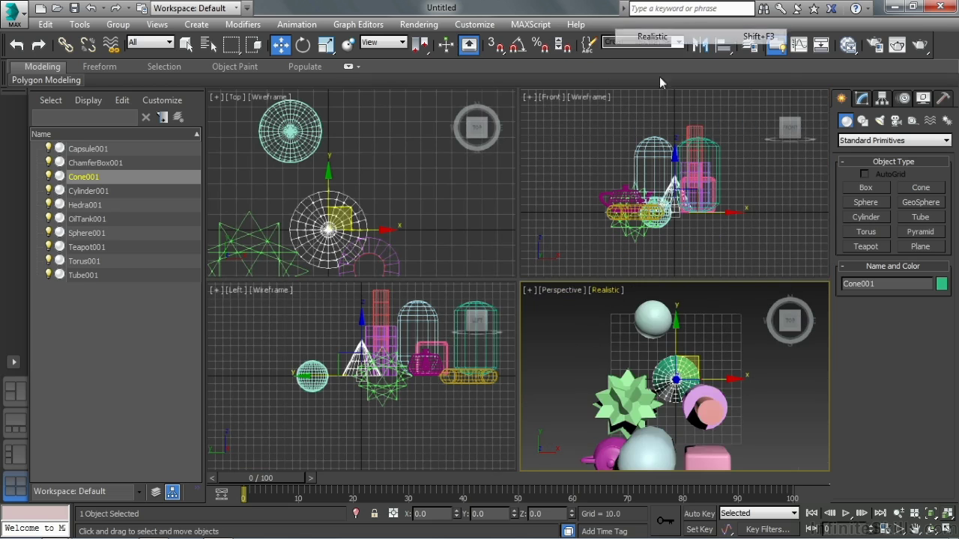
pyautogui.moveTo(649, 400)
pyautogui.keyDown('alt'); pyautogui.mouseDown(button='middle')
pyautogui.moveTo(690, 398)
pyautogui.moveTo(609, 392)
pyautogui.moveTo(657, 417)
pyautogui.moveTo(704, 366)
pyautogui.mouseUp(button='middle'); pyautogui.keyUp('alt')
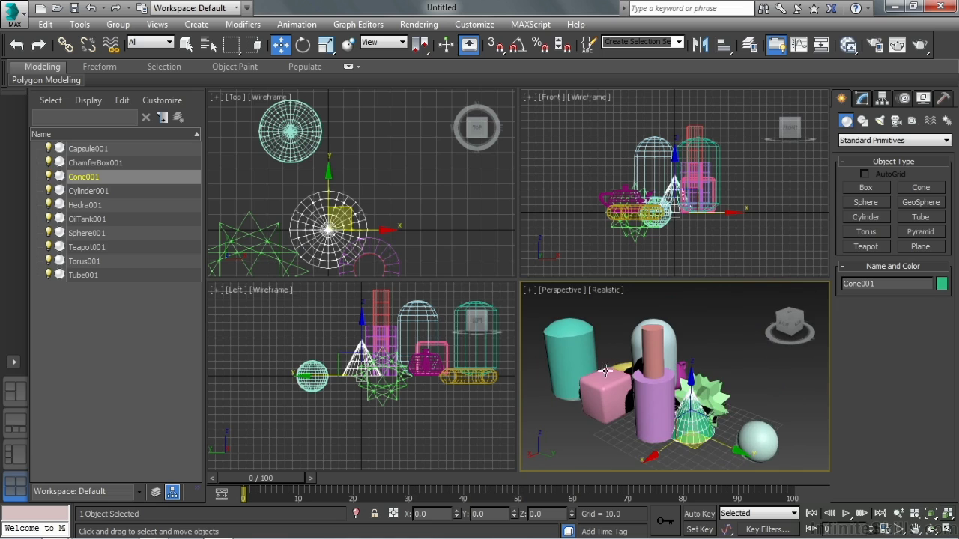
# Place the cone on top of the red cylinder with the Select and Place tool and check its alignment from above.
pyautogui.click(348, 45)
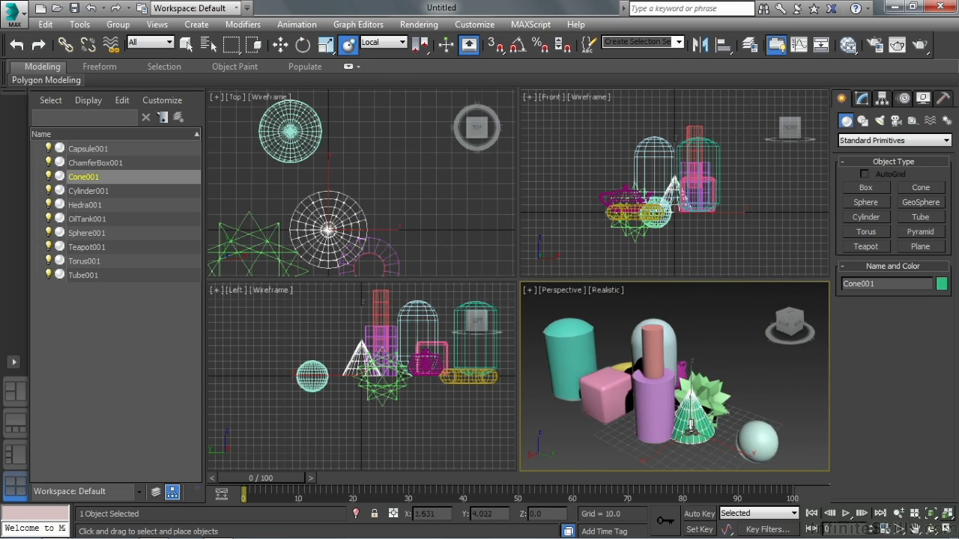
pyautogui.moveTo(691, 427); pyautogui.dragTo(653, 323)
pyautogui.moveTo(461, 269); pyautogui.dragTo(403, 189, button='middle')
pyautogui.scroll(5, 382, 222)
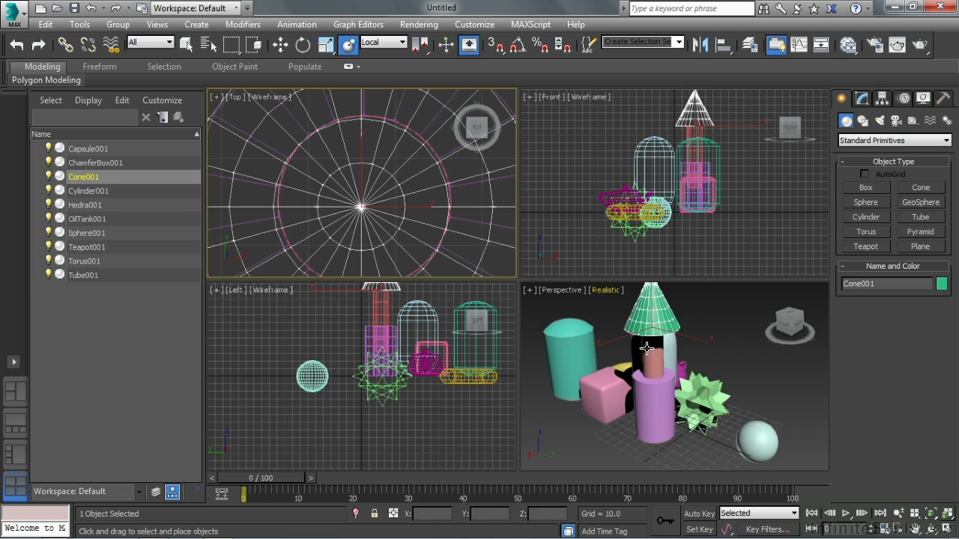
# Reduce the cone's Radius 1 so its base comes closer to the width of the red cylinder.
pyautogui.moveTo(646, 347)
pyautogui.keyDown('alt'); pyautogui.mouseDown(button='middle')
pyautogui.moveTo(704, 270)
pyautogui.moveTo(665, 350)
pyautogui.mouseUp(button='middle'); pyautogui.keyUp('alt')
pyautogui.scroll(4, 665, 350)
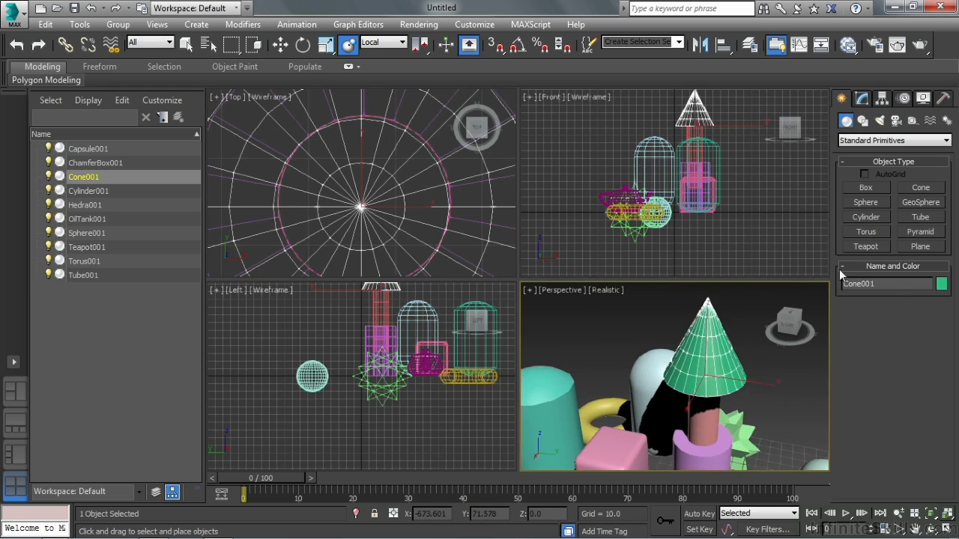
pyautogui.click(861, 99)
pyautogui.moveTo(943, 300); pyautogui.dragTo(943, 346)
# Place the yellow torus on top of the tall teal object and the pale sphere on top of the pink box.
pyautogui.keyDown('alt'); pyautogui.moveTo(739, 345); pyautogui.dragTo(653, 352, button='middle'); pyautogui.keyUp('alt')
pyautogui.moveTo(653, 351); pyautogui.dragTo(579, 294)
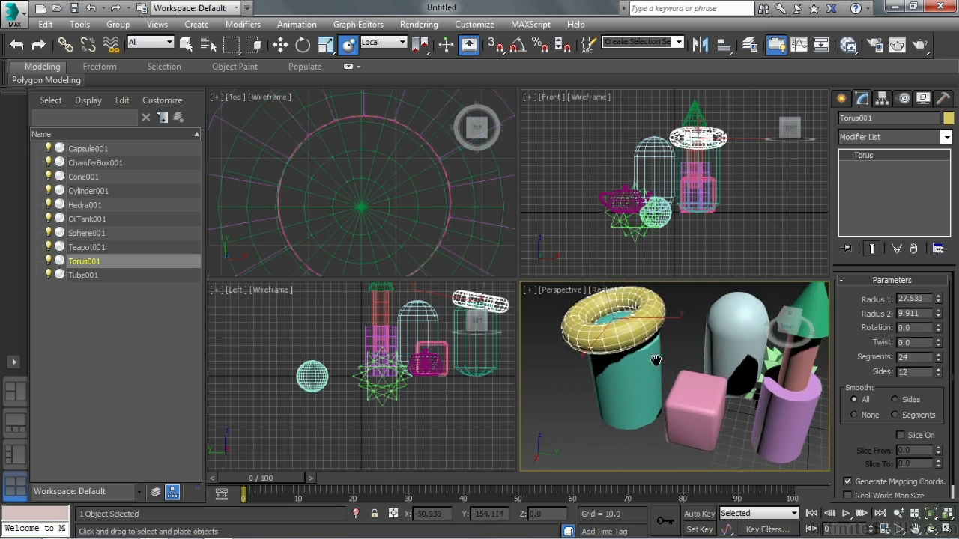
pyautogui.keyDown('alt'); pyautogui.moveTo(656, 361); pyautogui.dragTo(757, 364, button='middle'); pyautogui.keyUp('alt')
pyautogui.click(776, 439)
pyautogui.moveTo(776, 438); pyautogui.dragTo(615, 369)
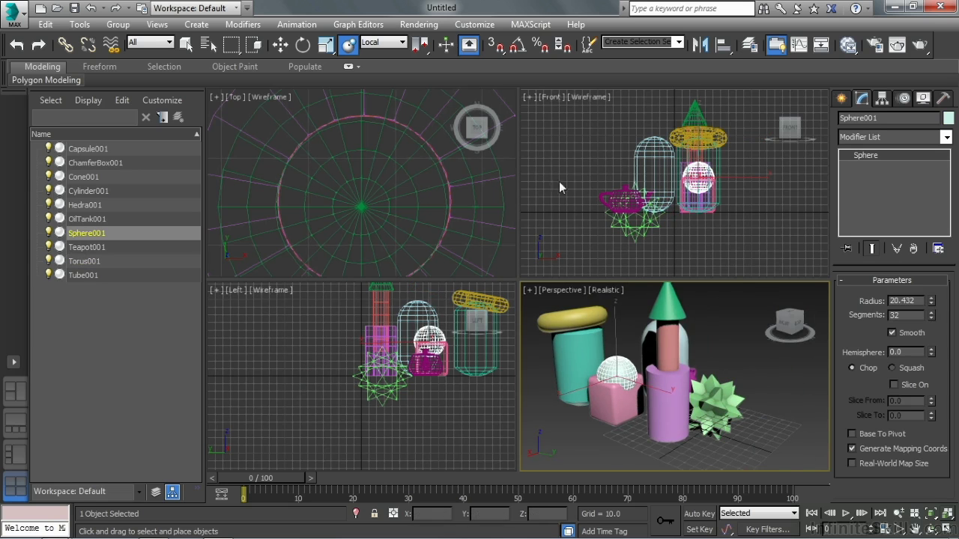
# Turn on Use Base As Pivot in the placement settings, place the sphere on the pink box again and inspect the contact.
pyautogui.rightClick(349, 46)
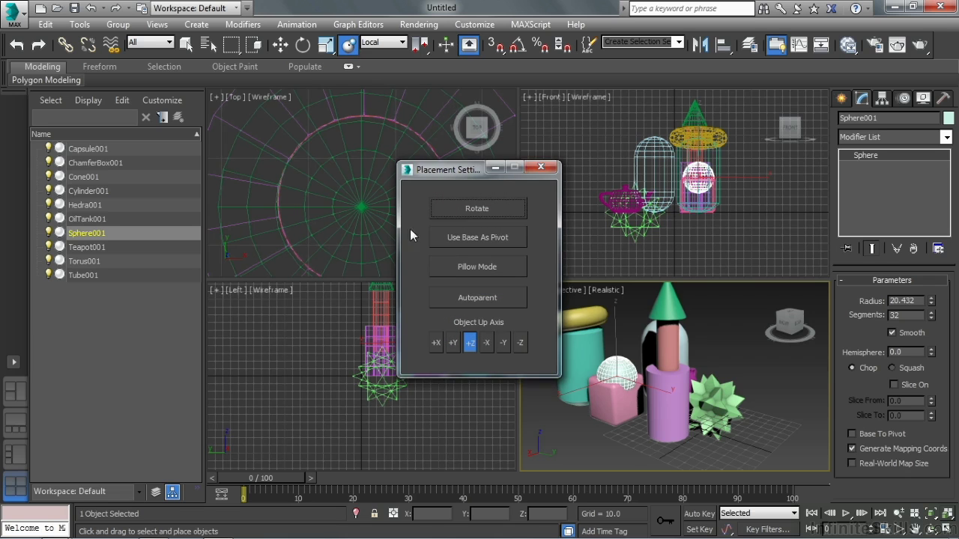
pyautogui.click(490, 239)
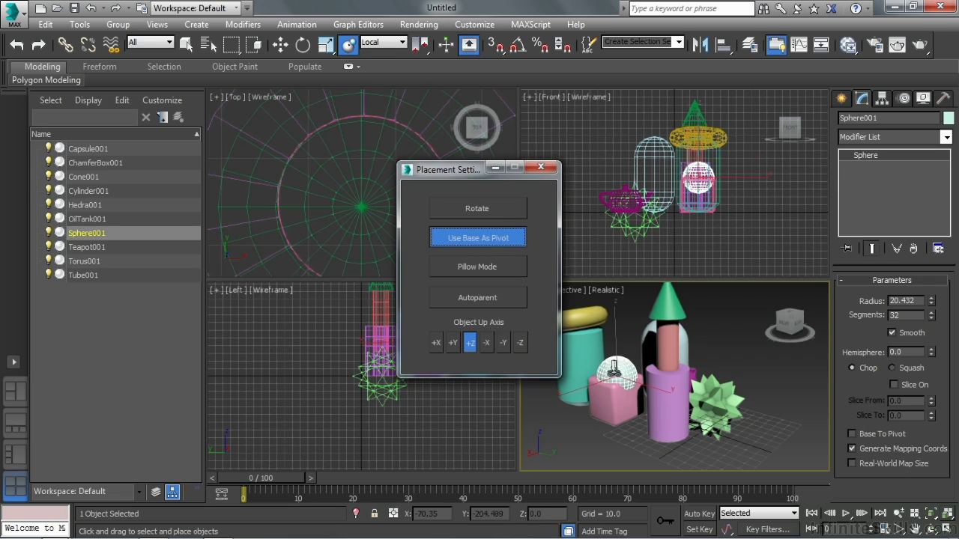
pyautogui.moveTo(616, 379); pyautogui.dragTo(613, 358)
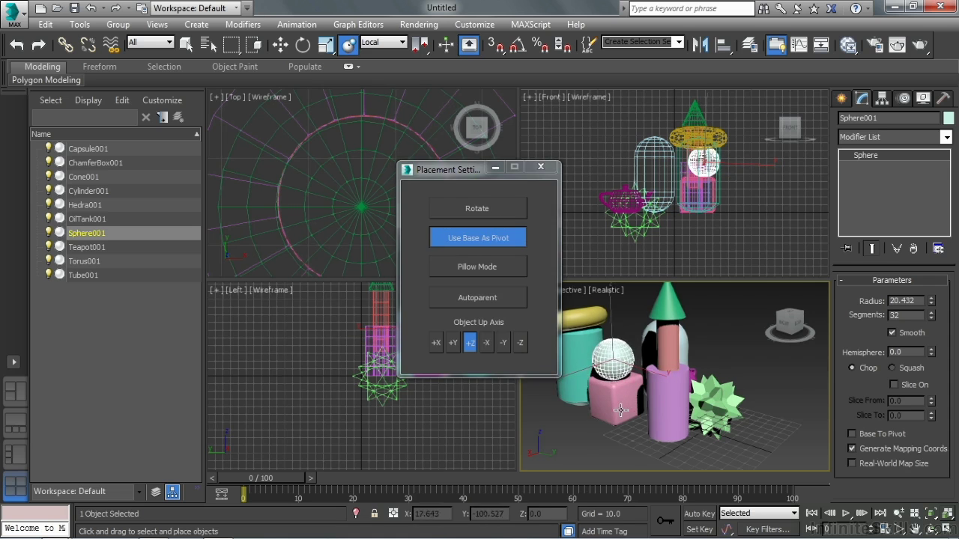
pyautogui.moveTo(396, 391); pyautogui.dragTo(298, 407, button='middle')
pyautogui.scroll(8, 298, 407)
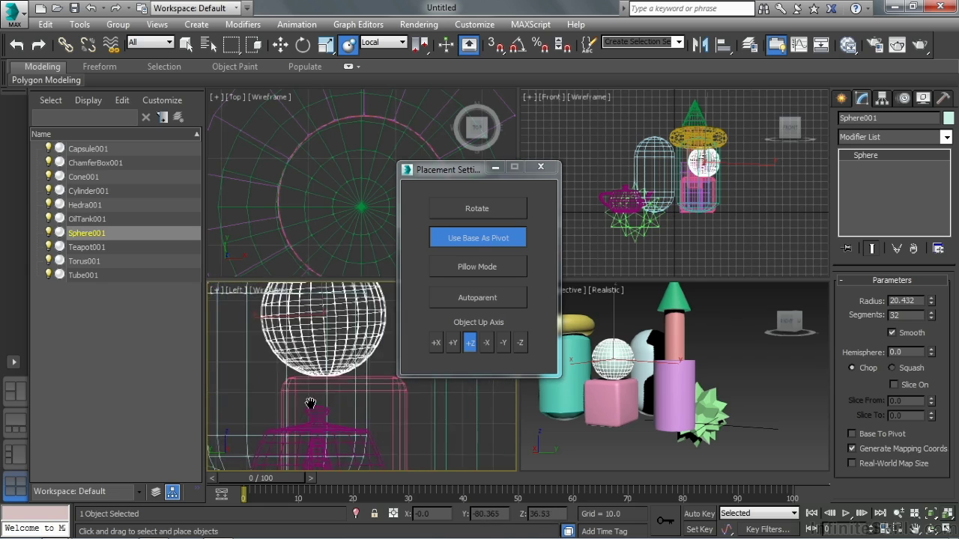
# Turn on Autoparent in the placement settings, place the sphere on the pink box again and close the settings.
pyautogui.scroll(-5, 310, 403)
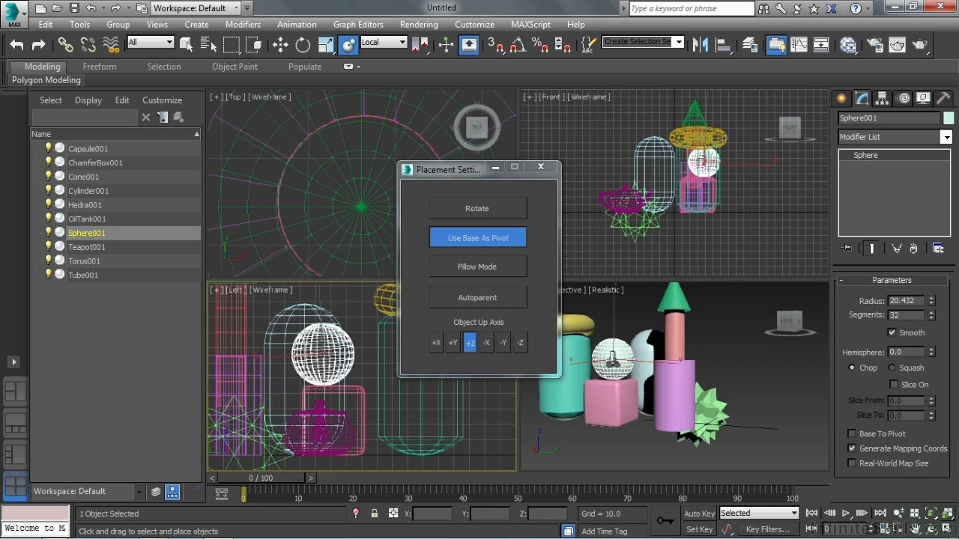
pyautogui.click(478, 298)
pyautogui.moveTo(615, 363); pyautogui.dragTo(611, 377)
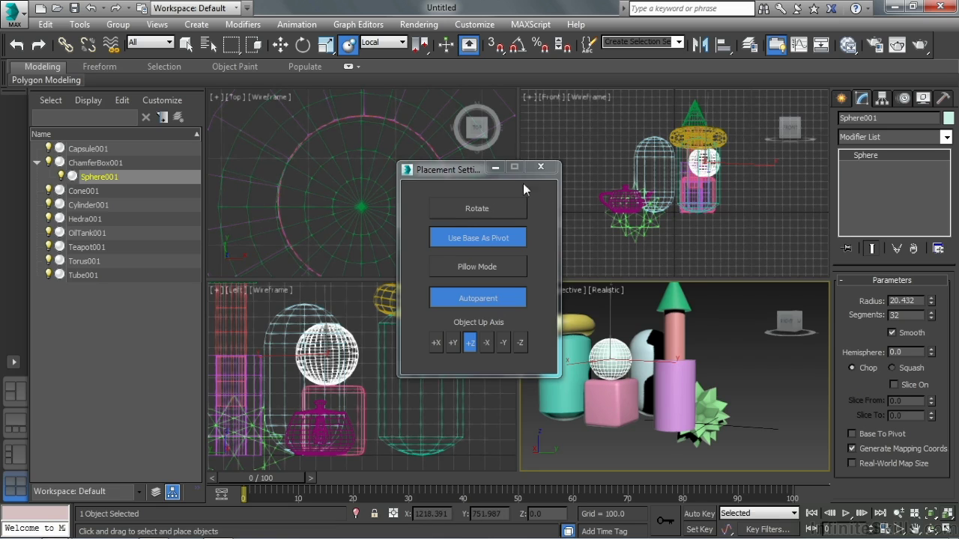
pyautogui.click(540, 167)
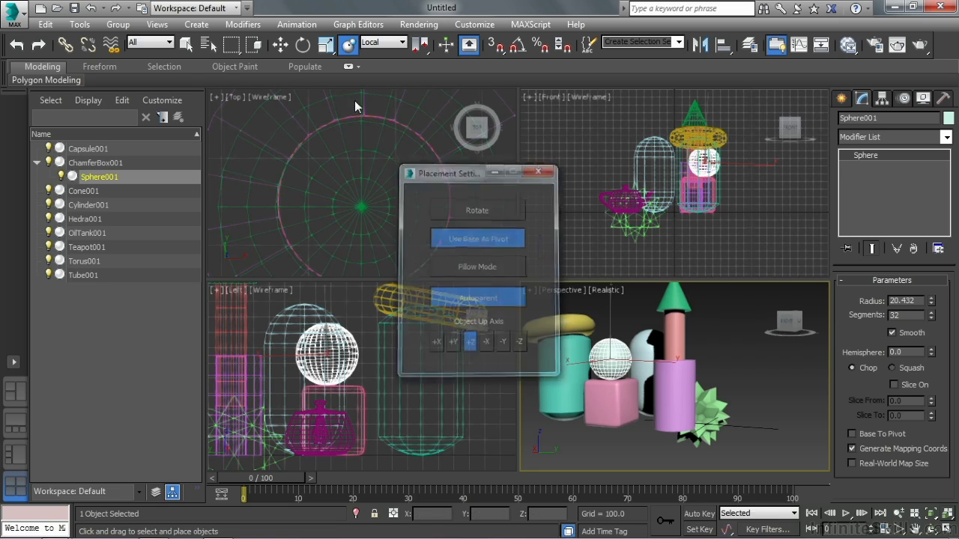
# Test the parent link by shifting the pink box and the sphere in turn along the Y axis with the Move tool.
pyautogui.click(281, 46)
pyautogui.click(590, 385)
pyautogui.keyDown('alt'); pyautogui.moveTo(637, 435); pyautogui.dragTo(659, 450, button='middle'); pyautogui.keyUp('alt')
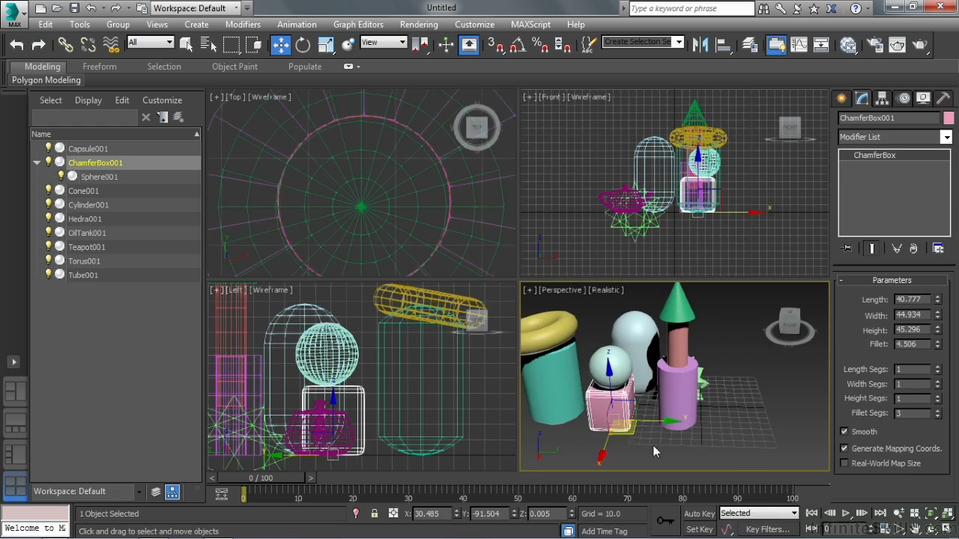
pyautogui.moveTo(660, 427); pyautogui.dragTo(645, 433)
pyautogui.click(619, 368)
pyautogui.moveTo(649, 370); pyautogui.dragTo(626, 367)
pyautogui.click(621, 422)
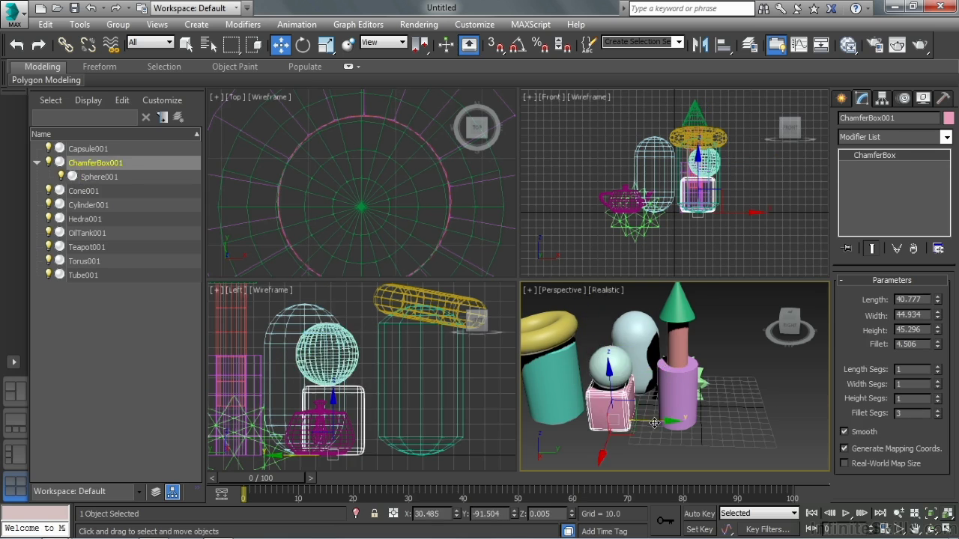
pyautogui.moveTo(658, 426)
pyautogui.mouseDown()
pyautogui.moveTo(678, 431)
pyautogui.moveTo(653, 429)
pyautogui.moveTo(663, 428)
pyautogui.mouseUp()
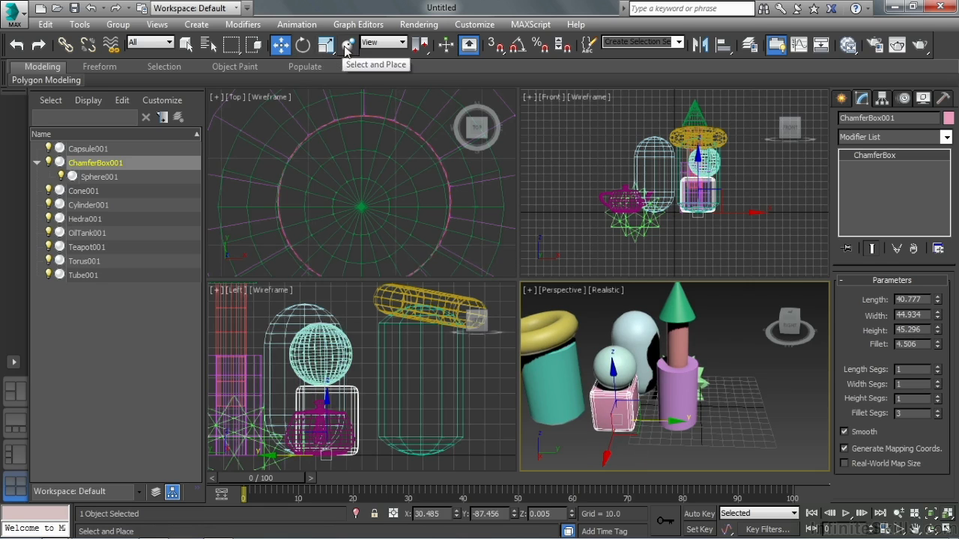
# Select the sphere in the Top view and move it freehand to roughly the middle of the pink box.
pyautogui.keyDown('alt'); pyautogui.moveTo(705, 388); pyautogui.dragTo(639, 385, button='middle'); pyautogui.keyUp('alt')
pyautogui.scroll(-3, 639, 385)
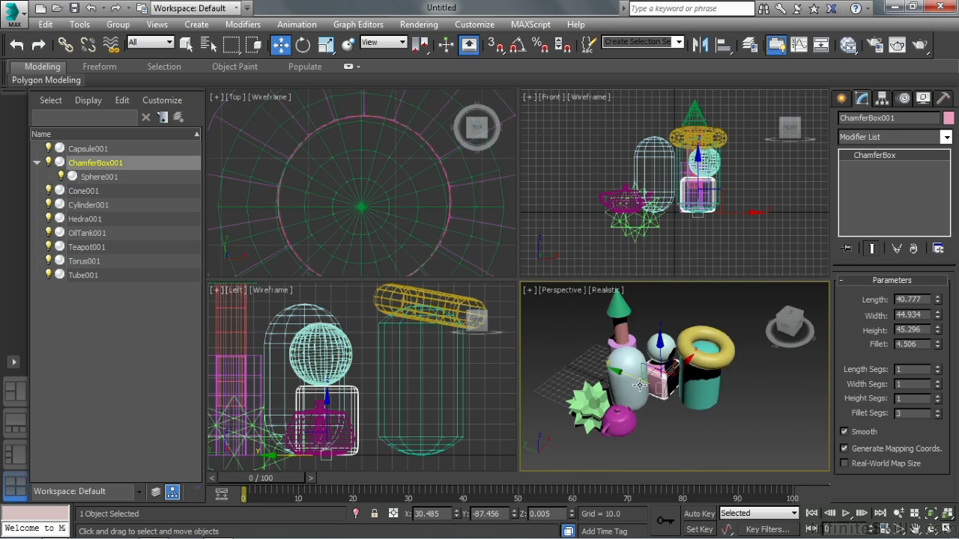
pyautogui.rightClick(380, 200)
pyautogui.scroll(-6, 381, 200)
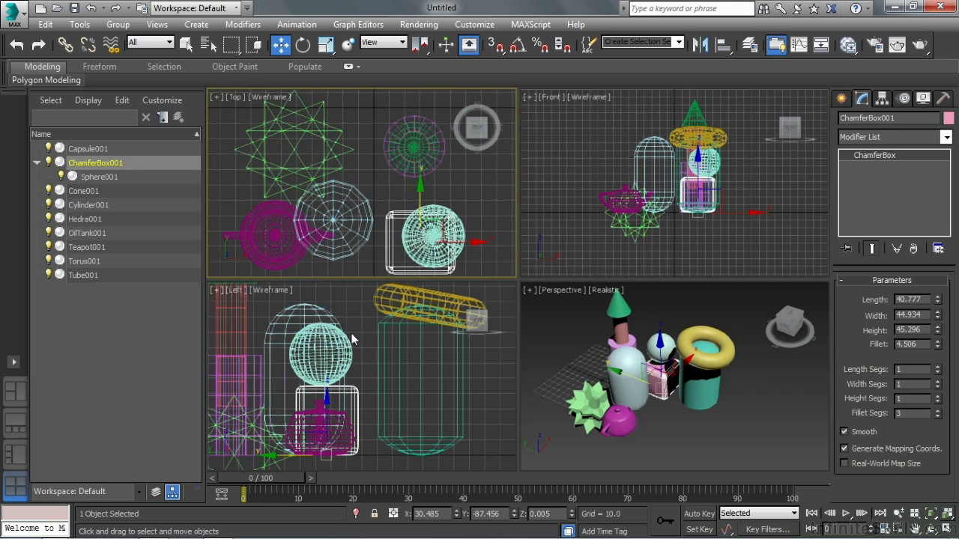
pyautogui.click(425, 244)
pyautogui.moveTo(430, 270)
pyautogui.mouseDown(button='middle')
pyautogui.moveTo(454, 244)
pyautogui.moveTo(440, 257)
pyautogui.mouseUp(button='middle')
pyautogui.scroll(2, 454, 244)
pyautogui.moveTo(469, 183); pyautogui.dragTo(479, 216)
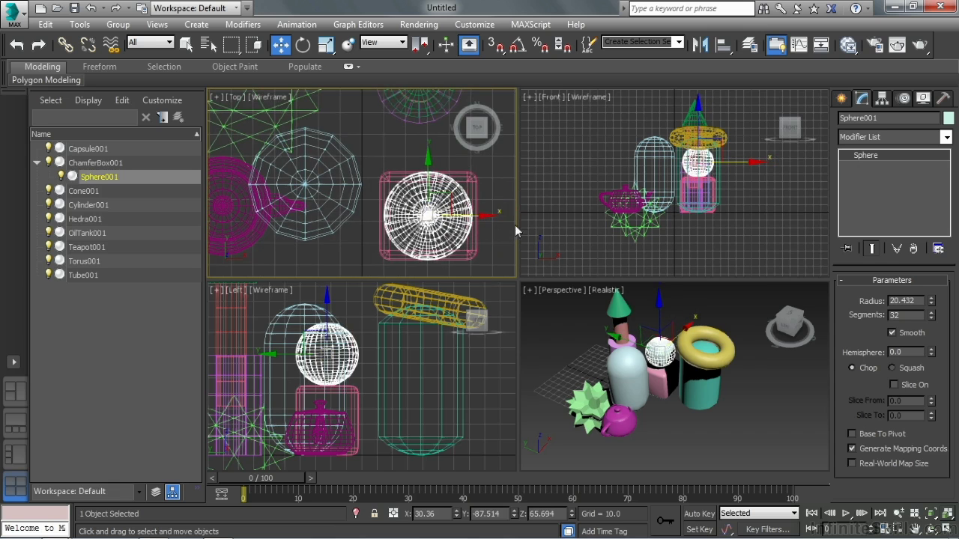
# Align the sphere center to center with the pink box in X and Y only, and inspect it from several angles.
pyautogui.click(722, 48)
pyautogui.click(473, 258)
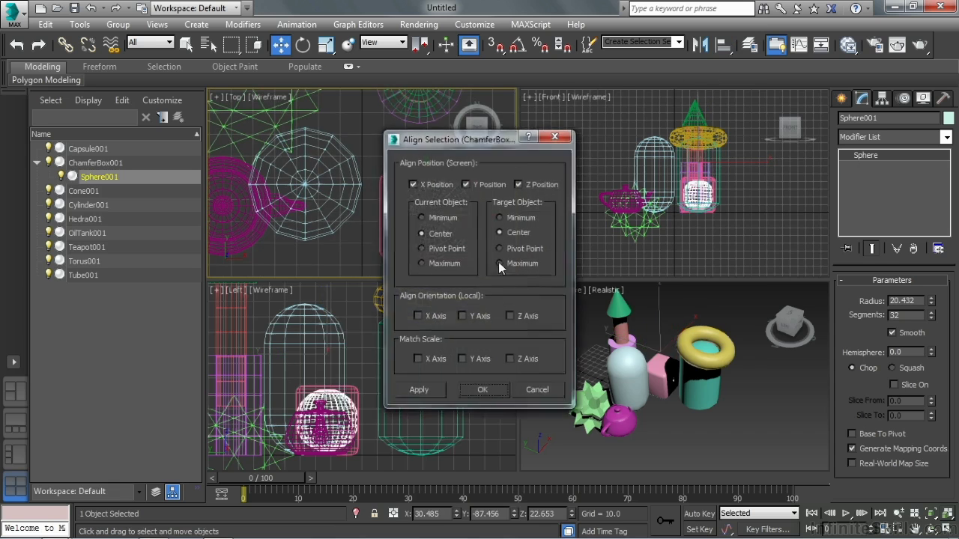
pyautogui.click(520, 184)
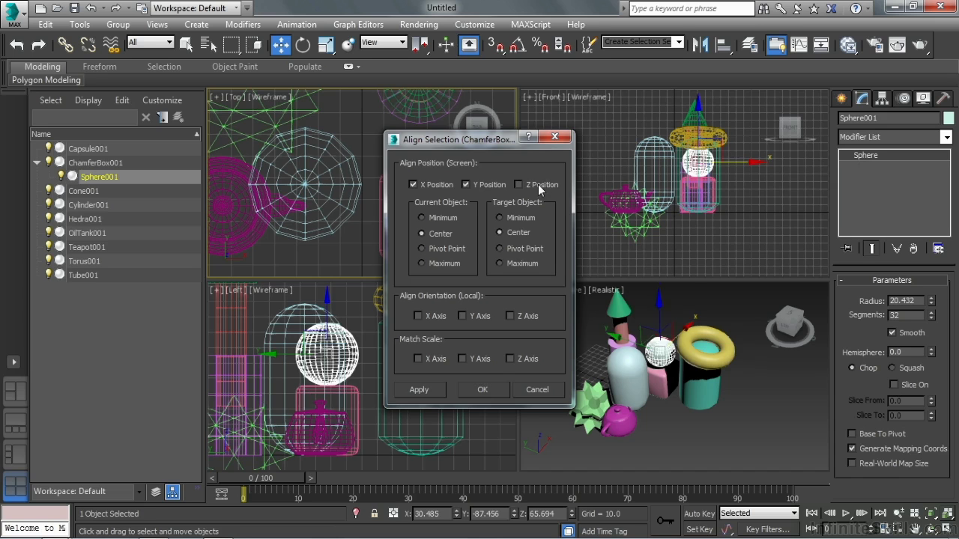
pyautogui.moveTo(479, 140); pyautogui.dragTo(597, 134)
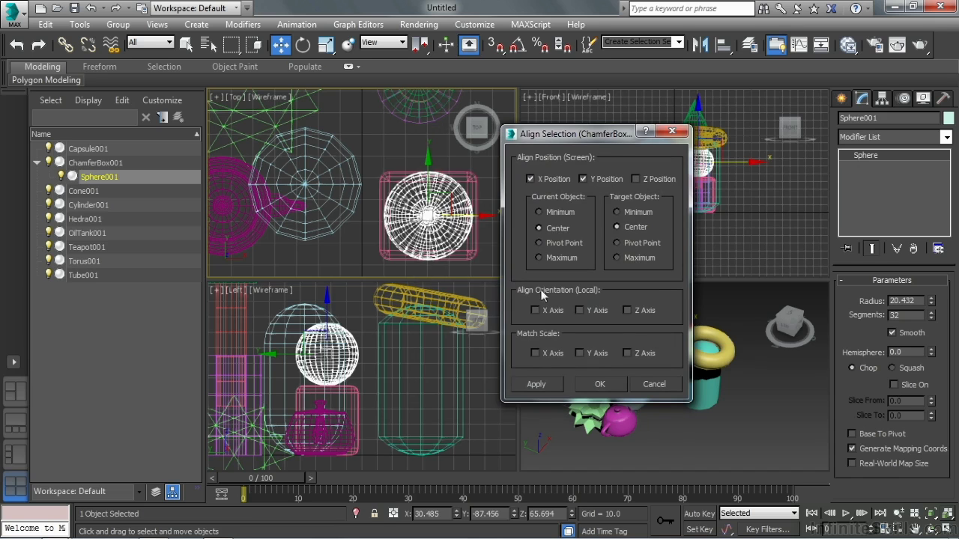
pyautogui.click(604, 383)
pyautogui.keyDown('alt'); pyautogui.moveTo(745, 377); pyautogui.dragTo(711, 401, button='middle'); pyautogui.keyUp('alt')
pyautogui.scroll(5, 711, 401)
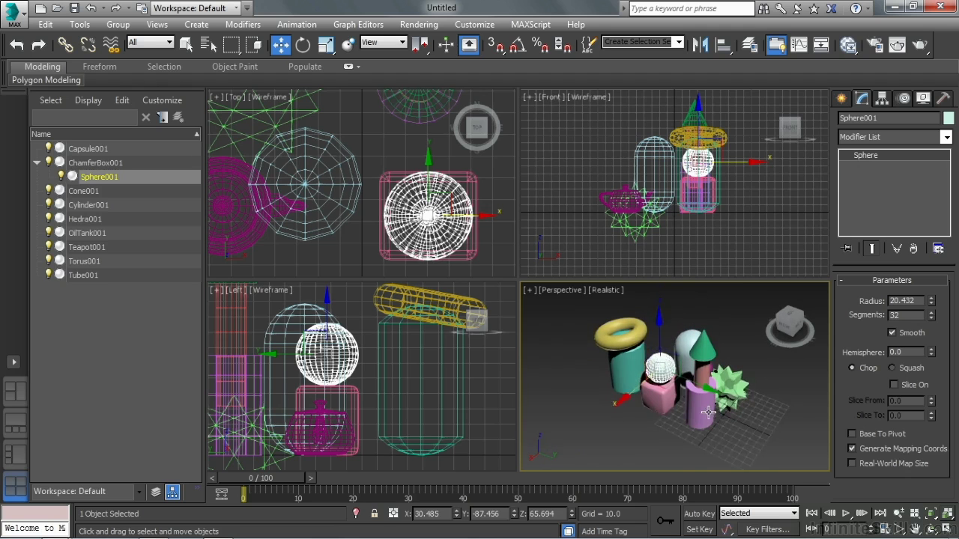
pyautogui.keyDown('alt'); pyautogui.moveTo(637, 408); pyautogui.dragTo(695, 418, button='middle'); pyautogui.keyUp('alt')
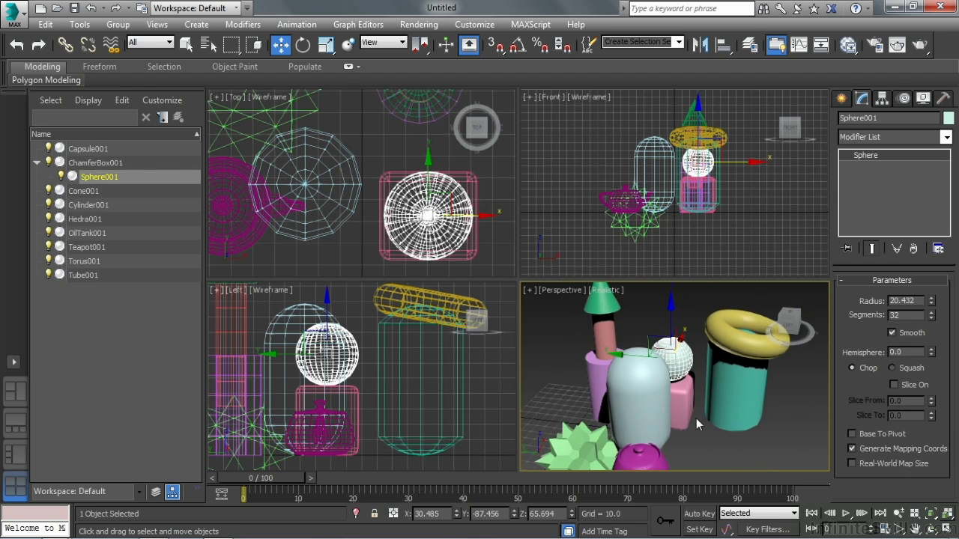